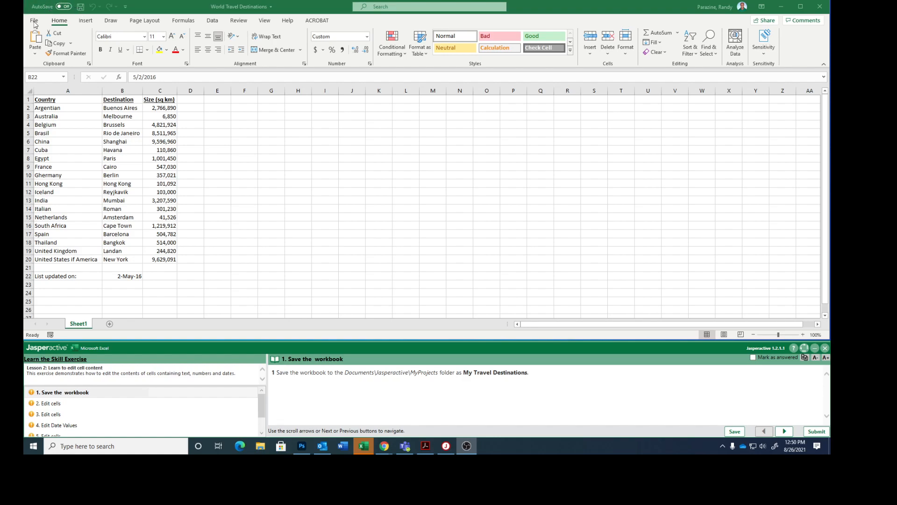
- Save a copy of the workbook as My Travel Destinations in the Documents > Jasperactive > MyProjects folder
click(34, 20)
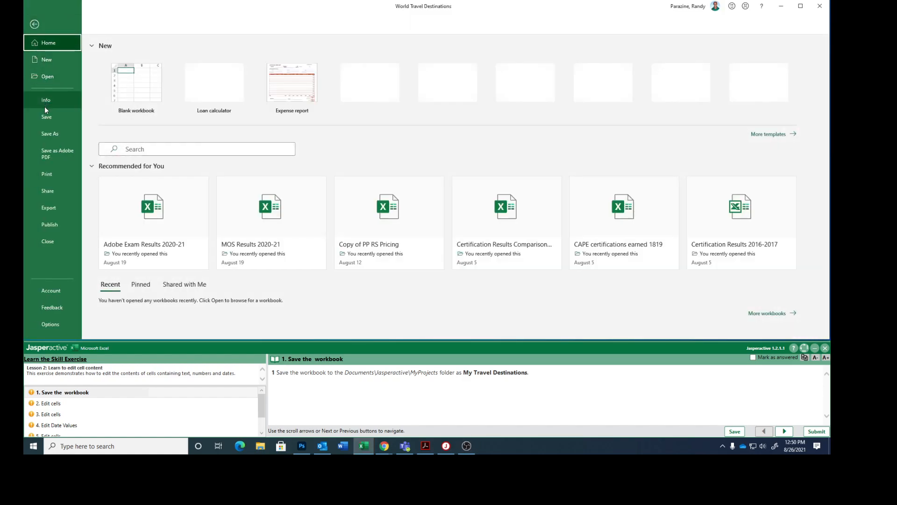
click(47, 132)
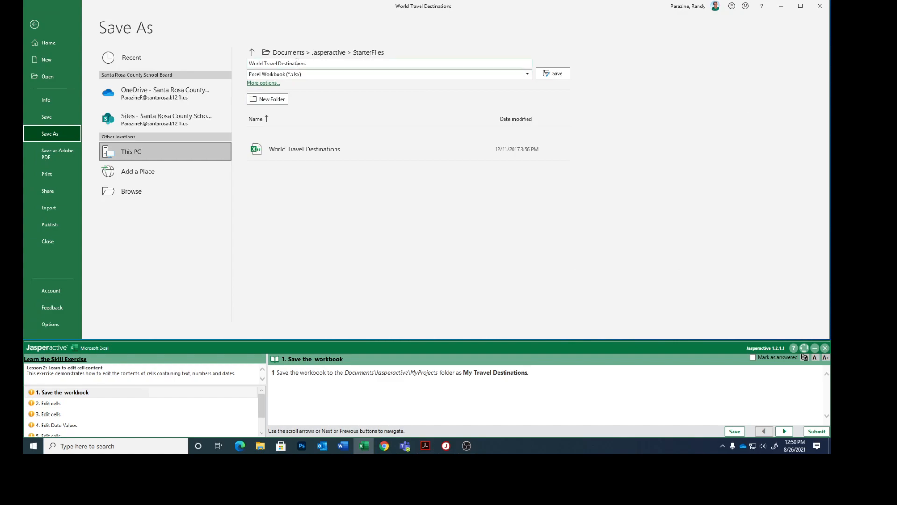
click(252, 52)
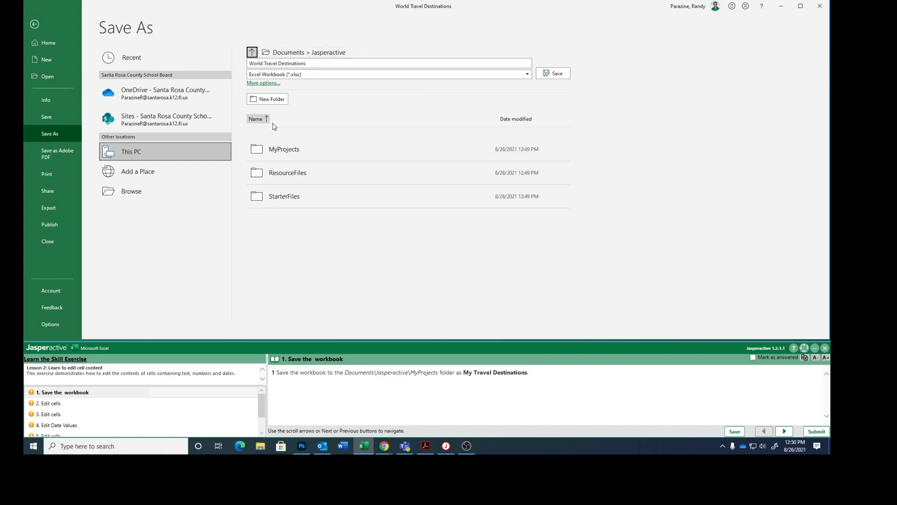
click(280, 149)
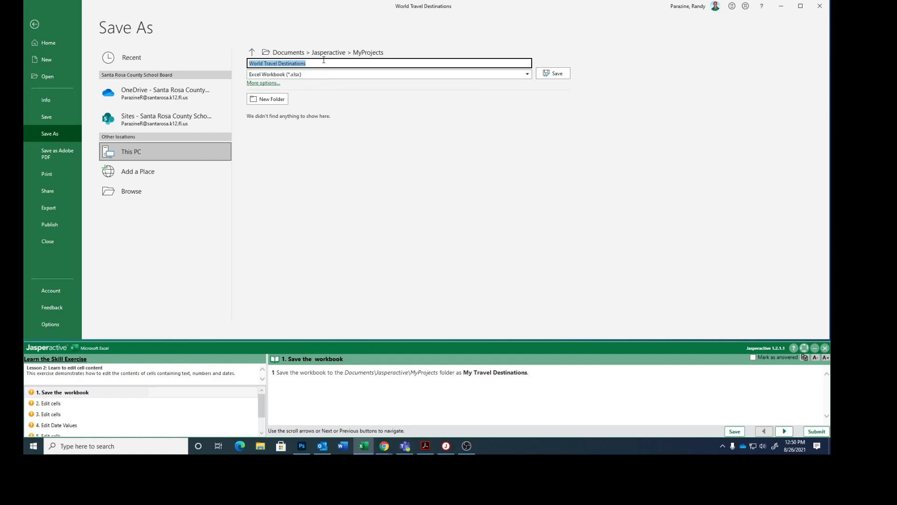
text(Muy)
key(BackSpace)
text(y Travel Destinations)
click(543, 73)
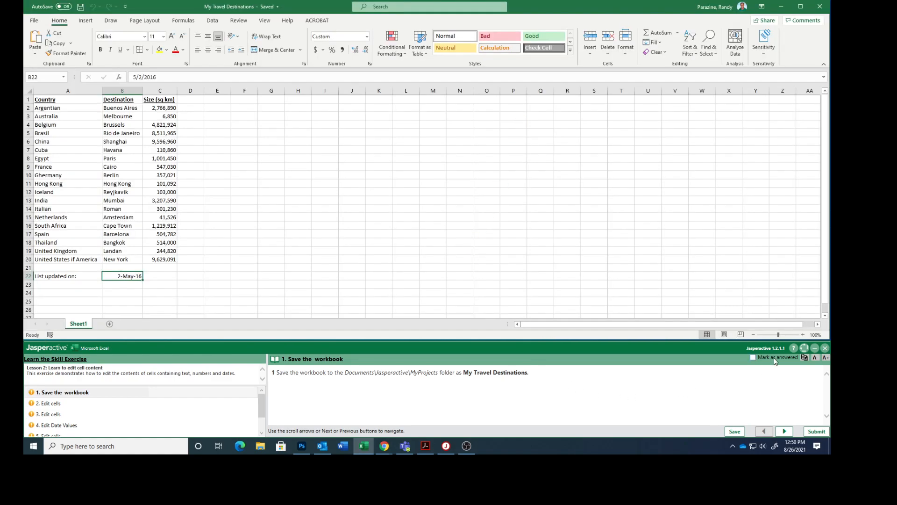
- Open exercise task 2 and swap the capitals by entering Cairo in cell B8 and Paris in cell B9
click(79, 402)
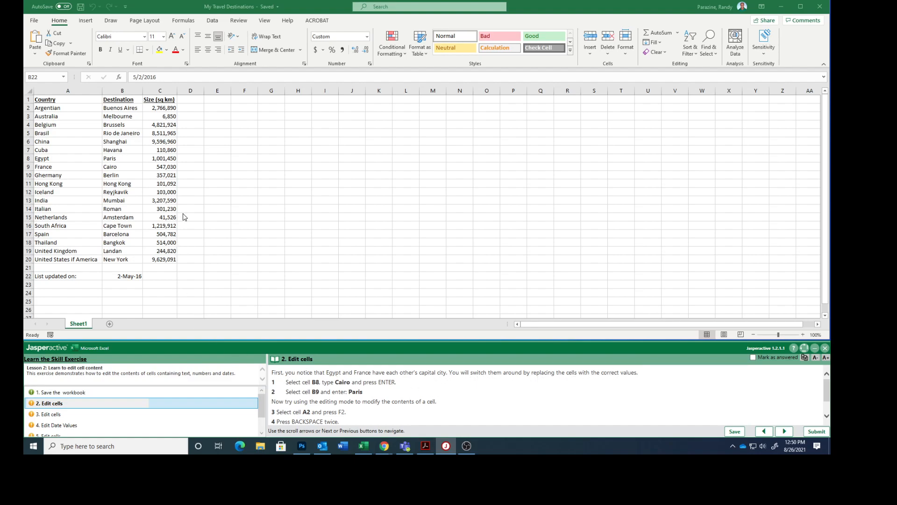
click(117, 160)
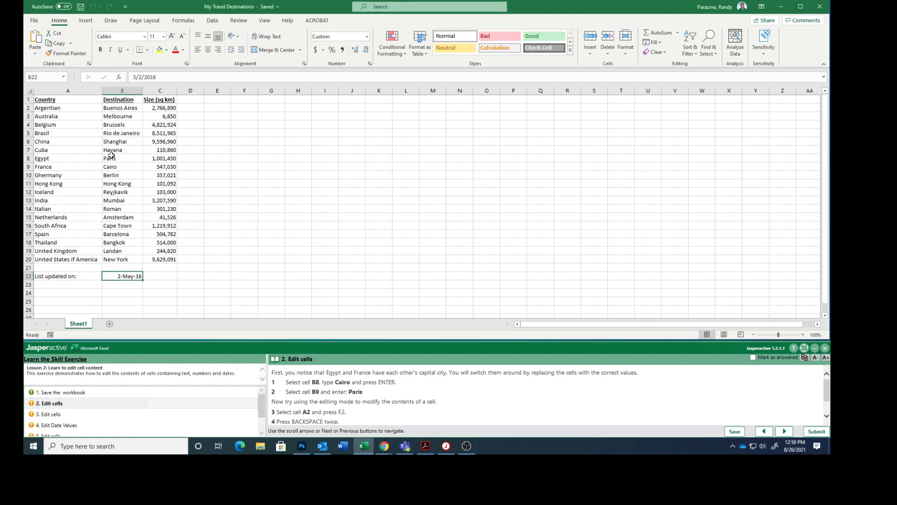
click(118, 160)
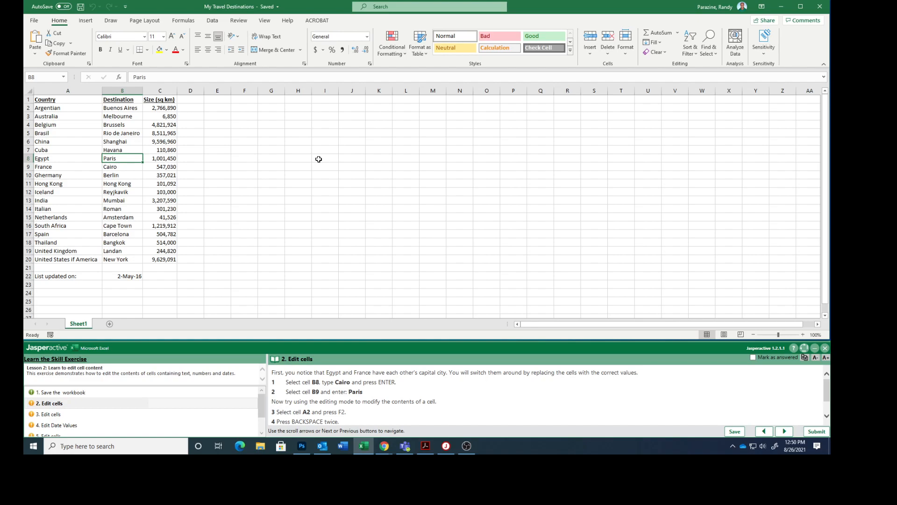
text(Cairo)
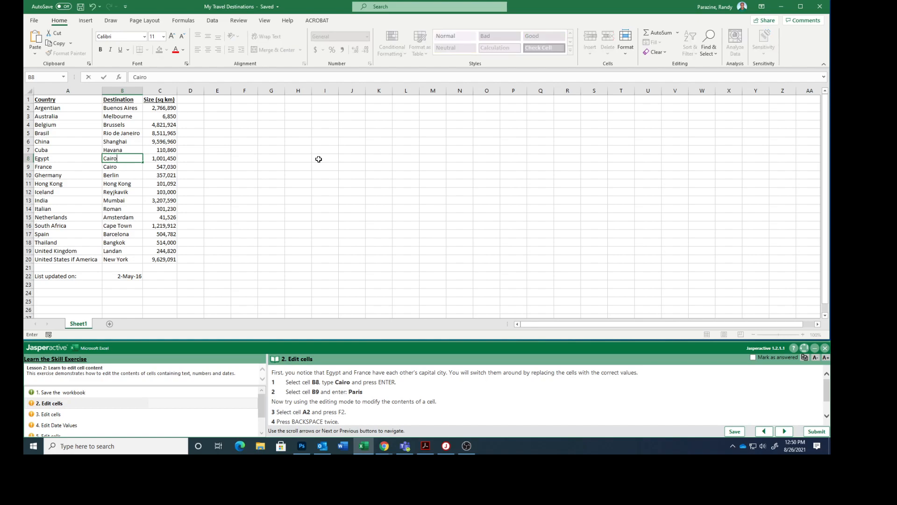
key(Return)
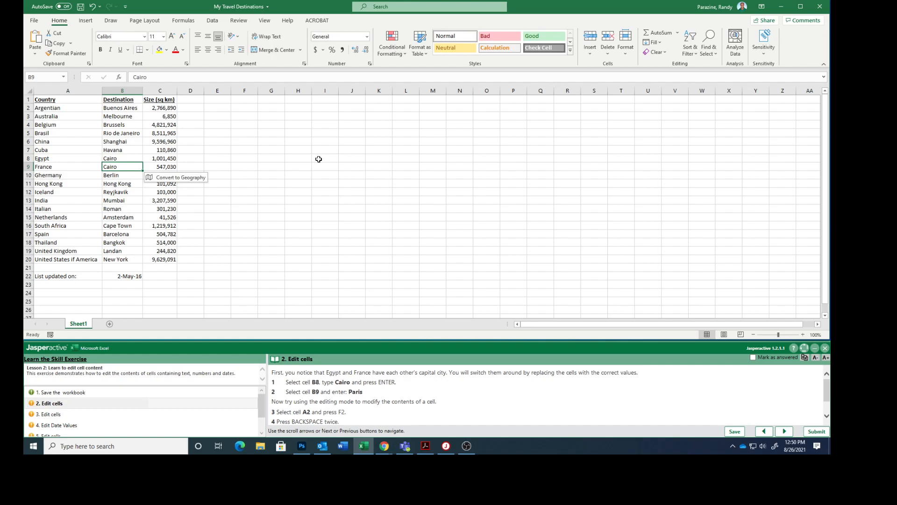
text(Paris)
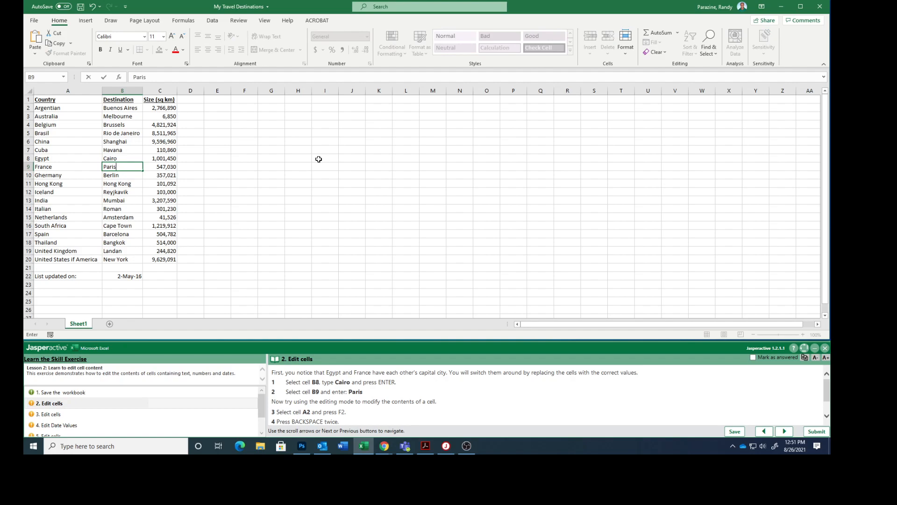
key(Return)
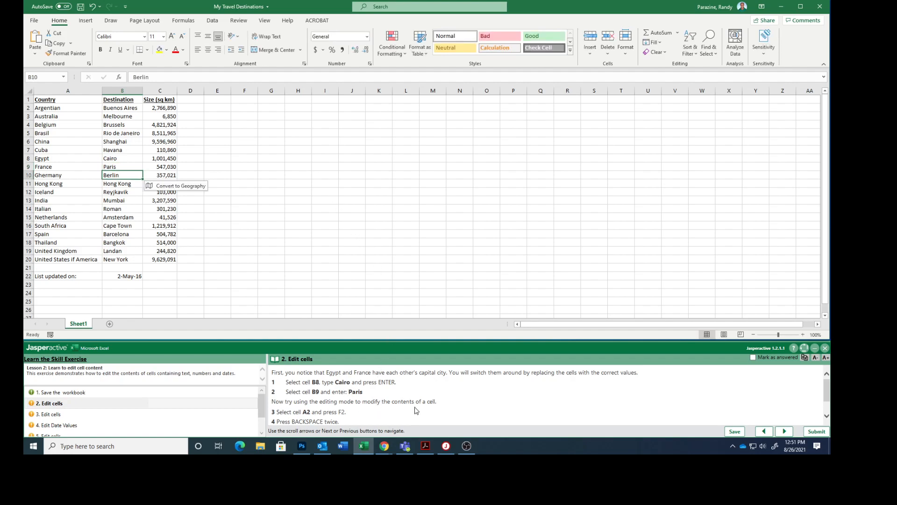
- Correct the country in cell A2 to Argentina, mark task 2 as answered and go to task 3
scroll(416, 409, down, 1)
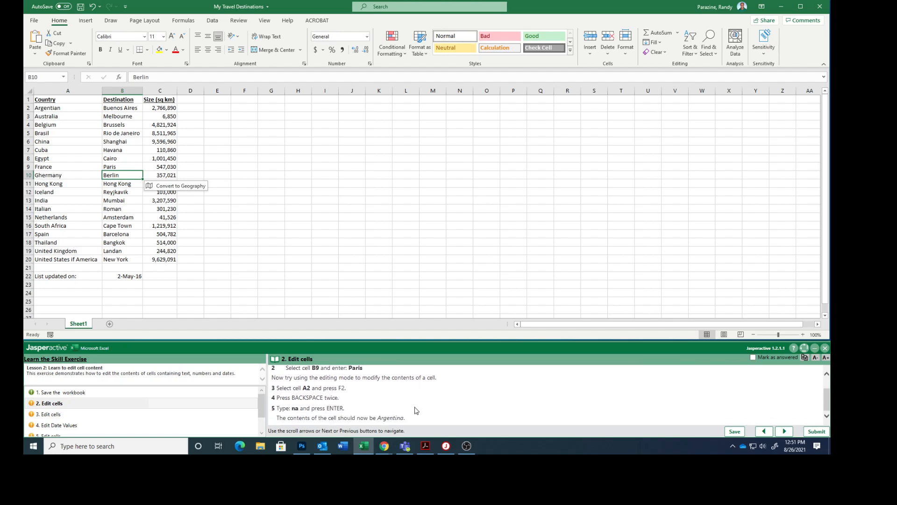
click(47, 109)
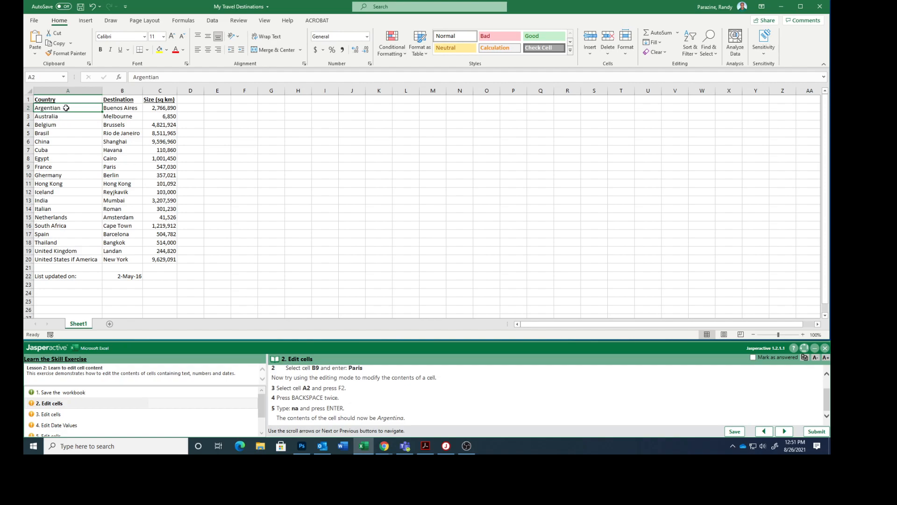
key(F2)
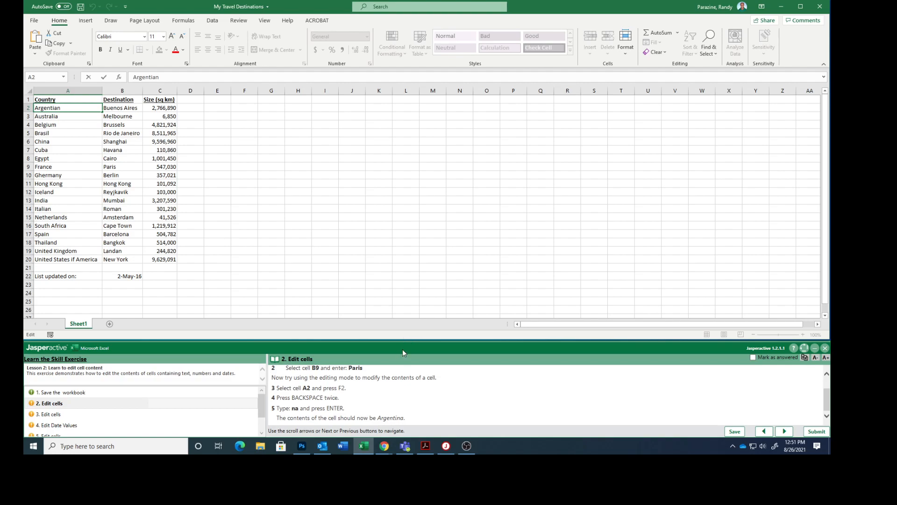
key(BackSpace)
key(BackSpace)
text(na)
key(Return)
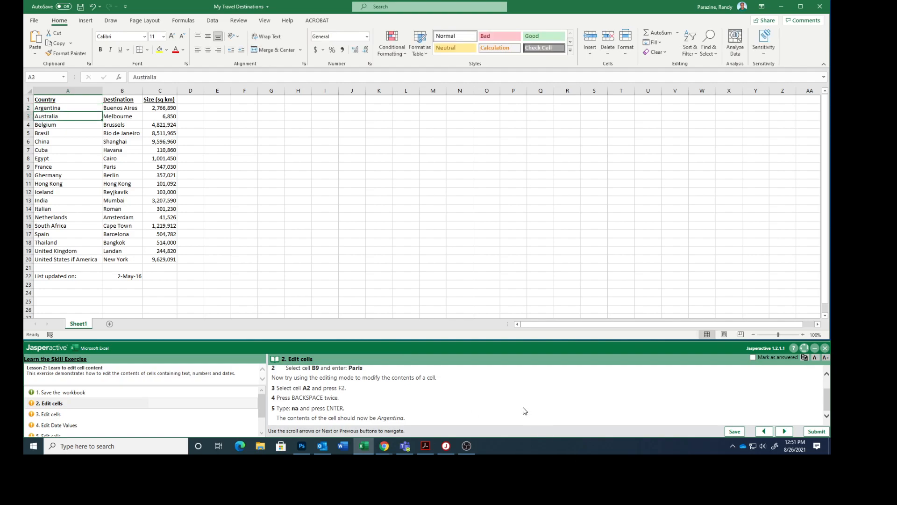
click(754, 357)
click(784, 431)
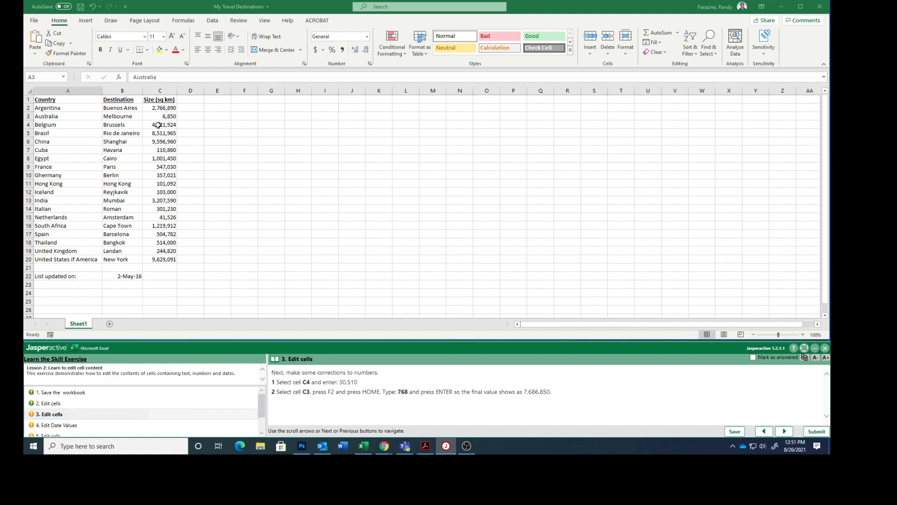
- Replace Belgium's size in cell C4 with 30,510
click(158, 125)
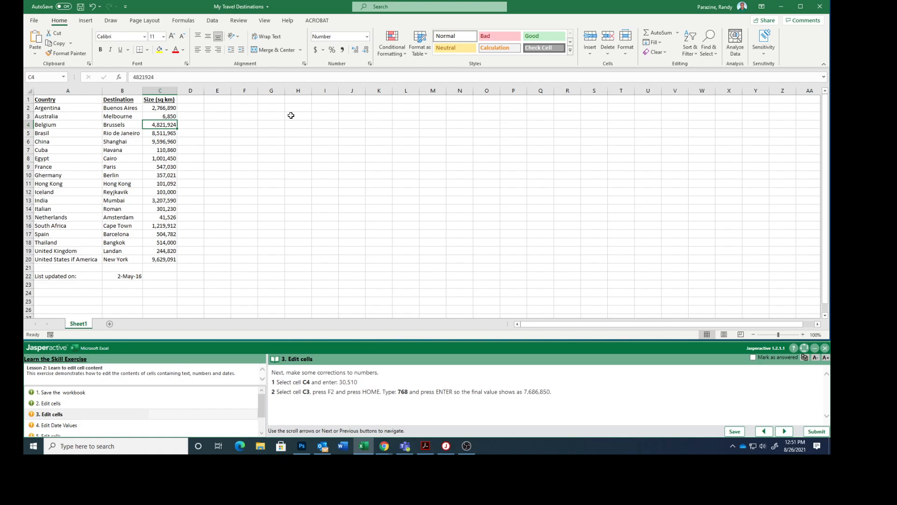
text(60)
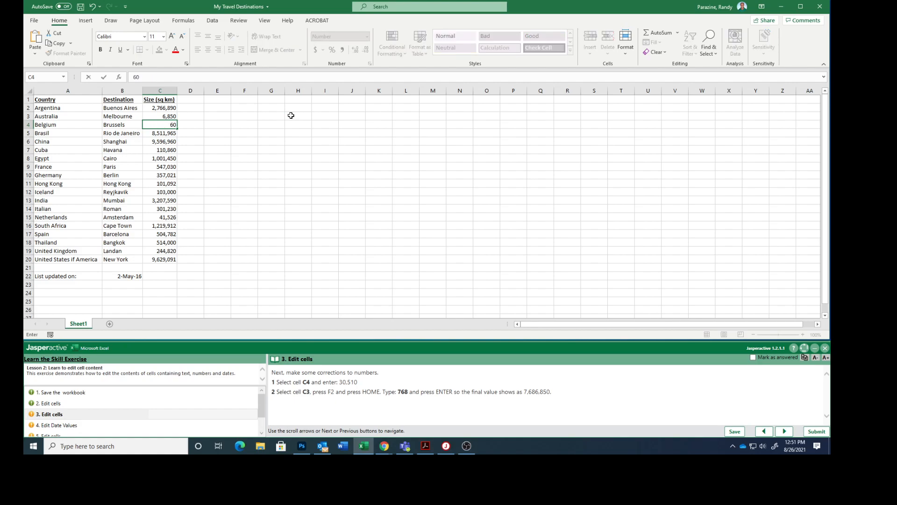
text(,510)
key(BackSpace)
key(BackSpace)
key(BackSpace)
key(BackSpace)
text(30,510)
- Insert 768 before the existing digits of Australia's size in cell C3, mark task 3 as answered and go to task 4
click(158, 116)
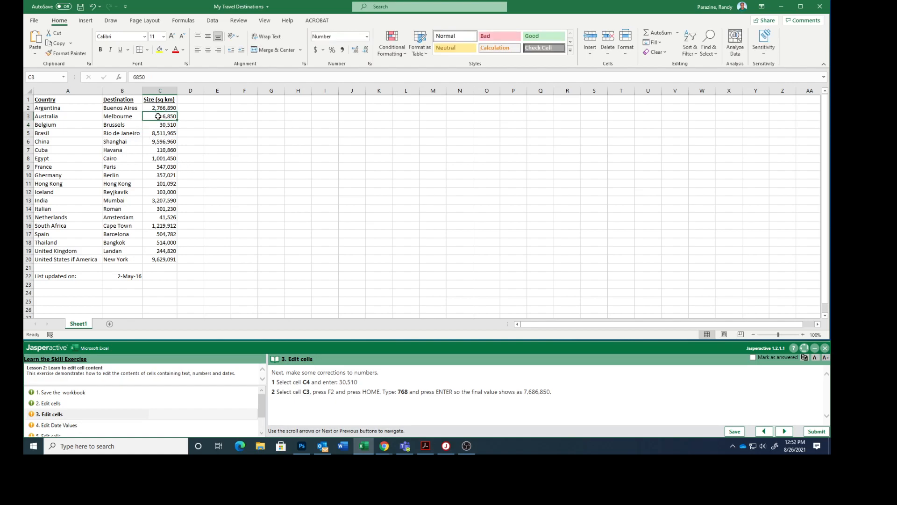
key(F2)
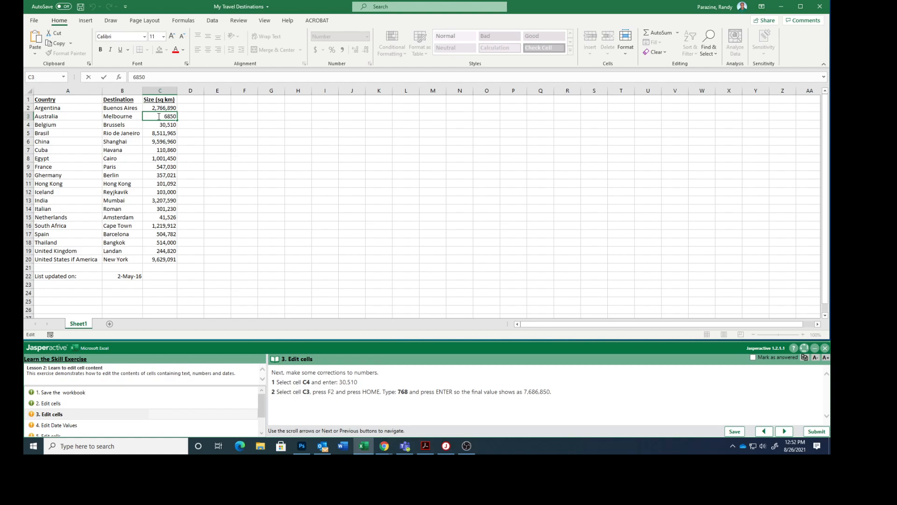
text(768)
key(Return)
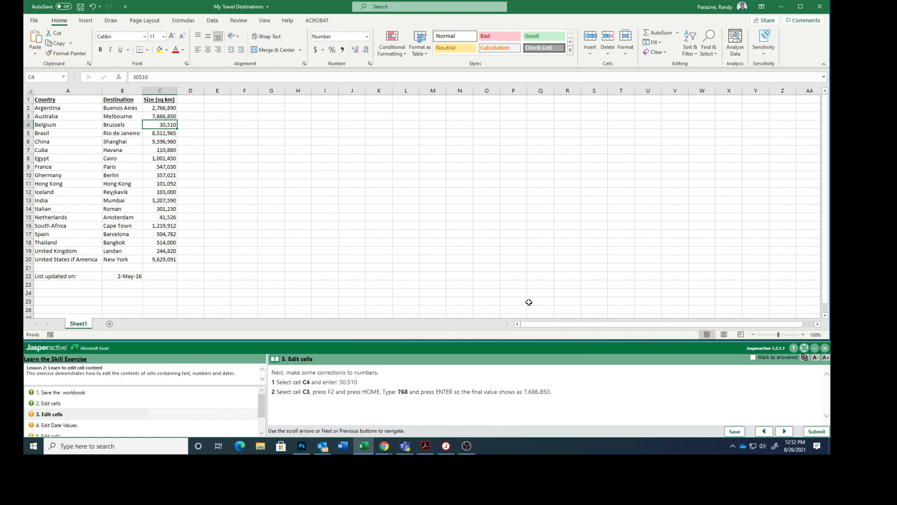
click(753, 357)
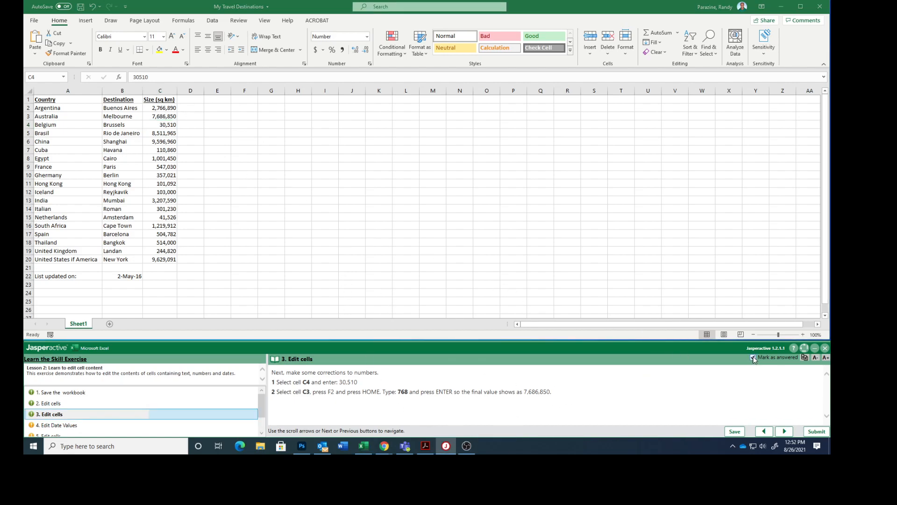
click(785, 432)
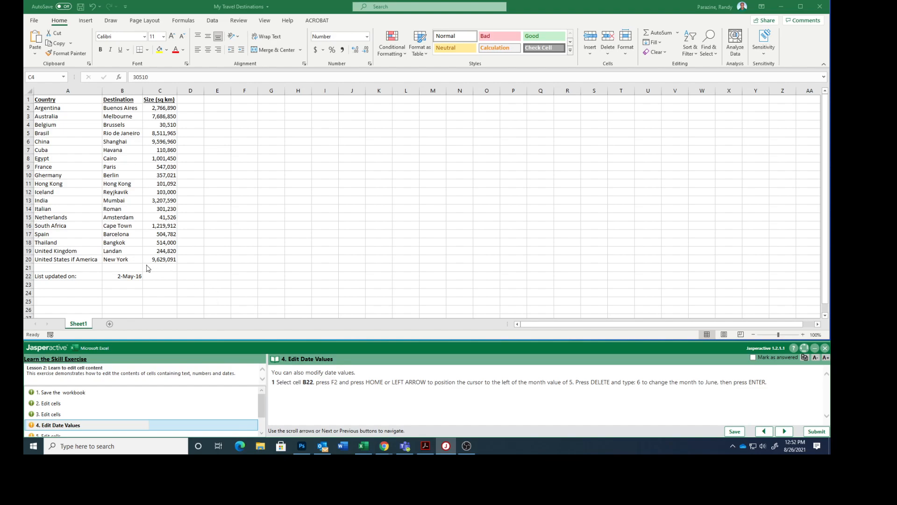
- Change the month of the list update date in cell B22 to 6 and mark task 4 as answered
click(120, 279)
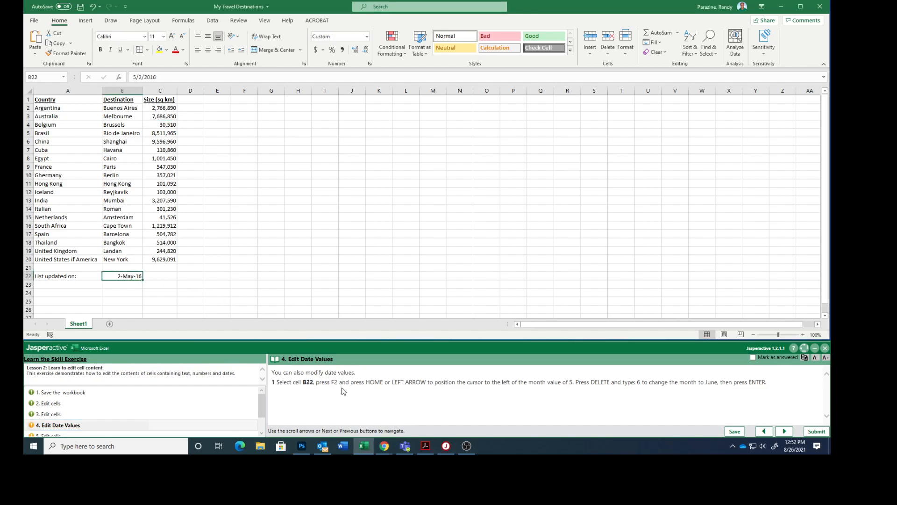
key(F2)
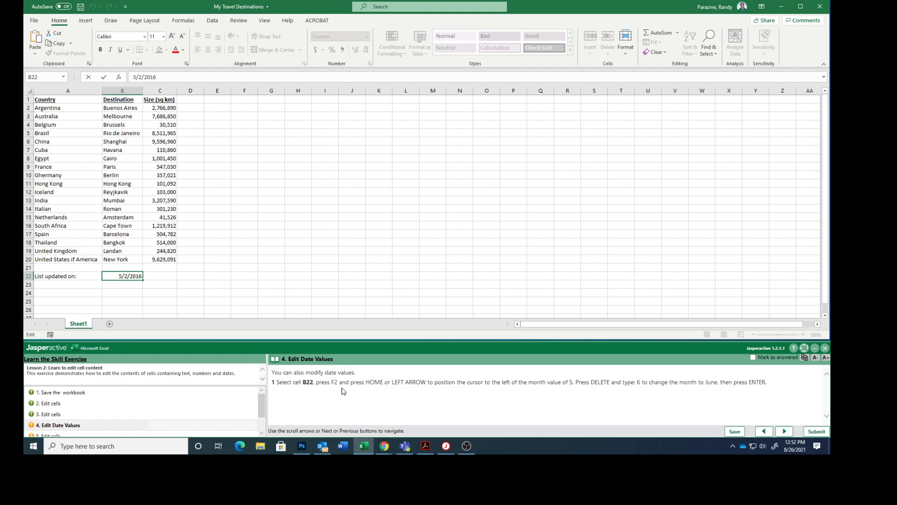
key(Delete)
text(6)
key(Return)
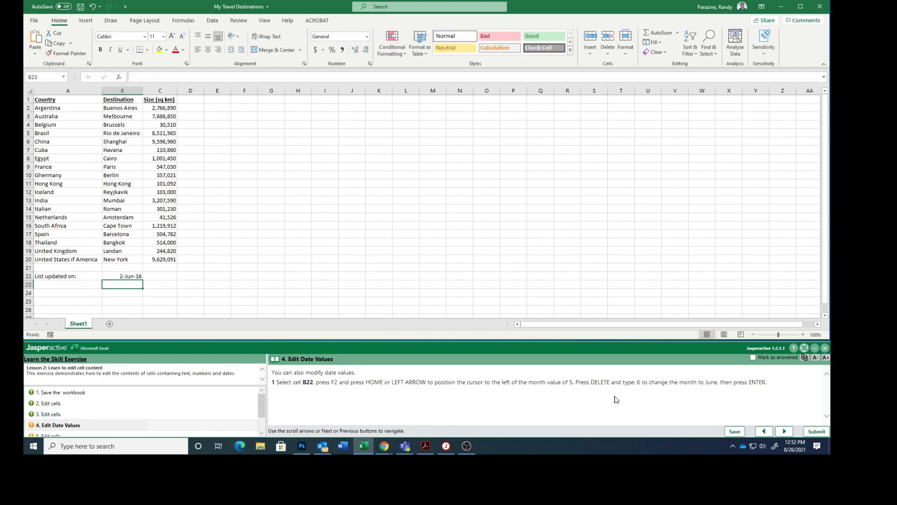
click(752, 358)
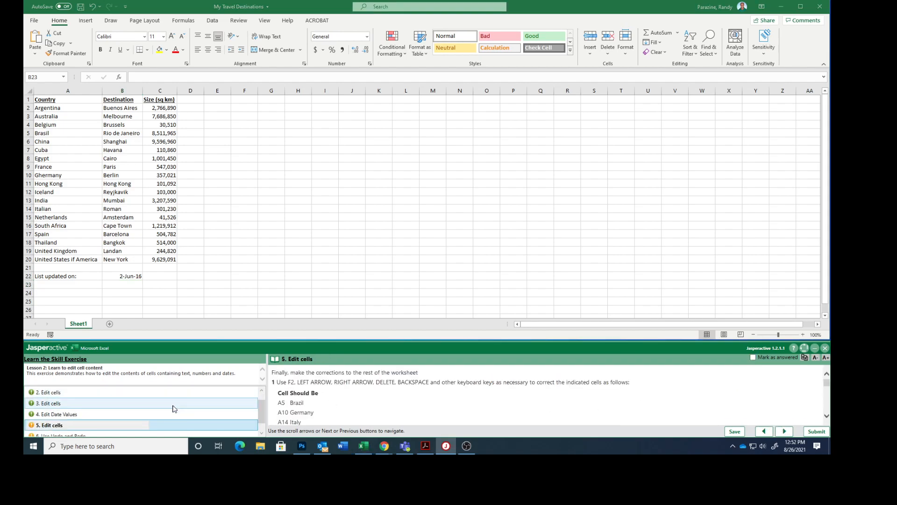
- Review the corrections listed in task 5 and correct the country in cell A5 to Brazil
scroll(176, 406, down, 1)
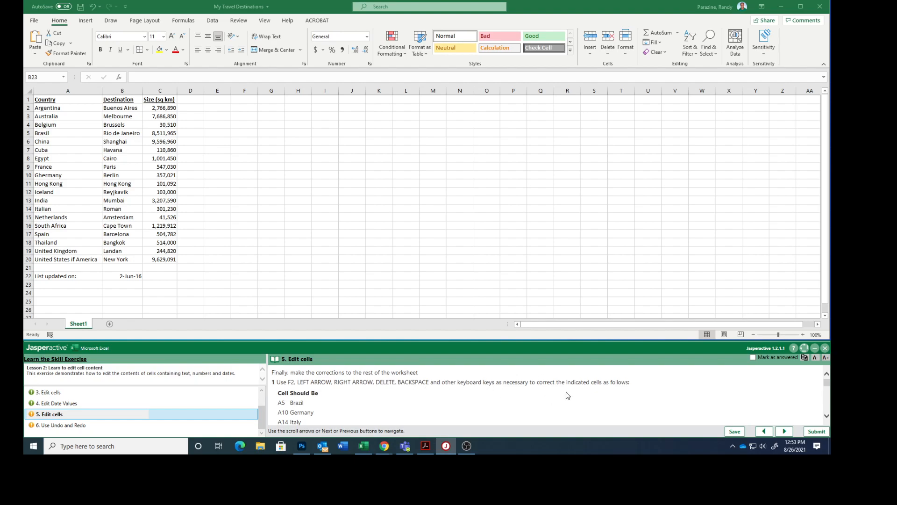
scroll(567, 395, down, 1)
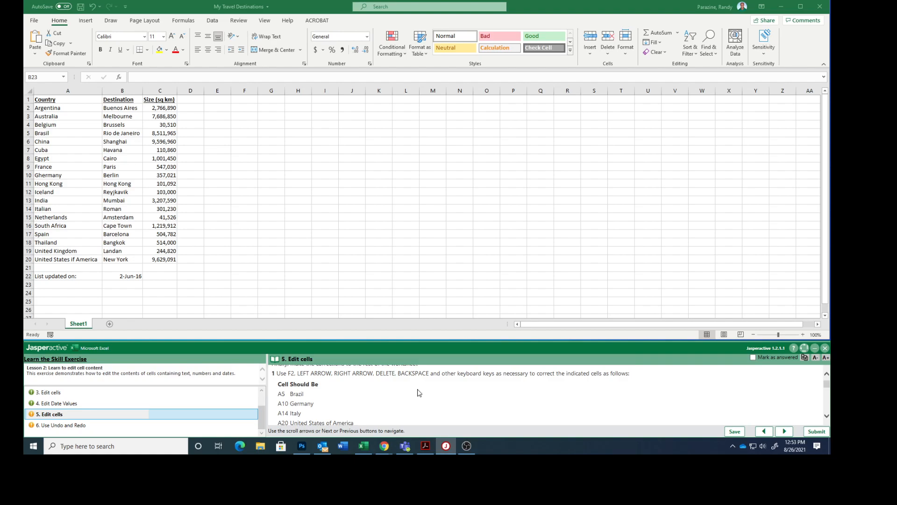
scroll(419, 393, down, 1)
scroll(418, 392, down, 1)
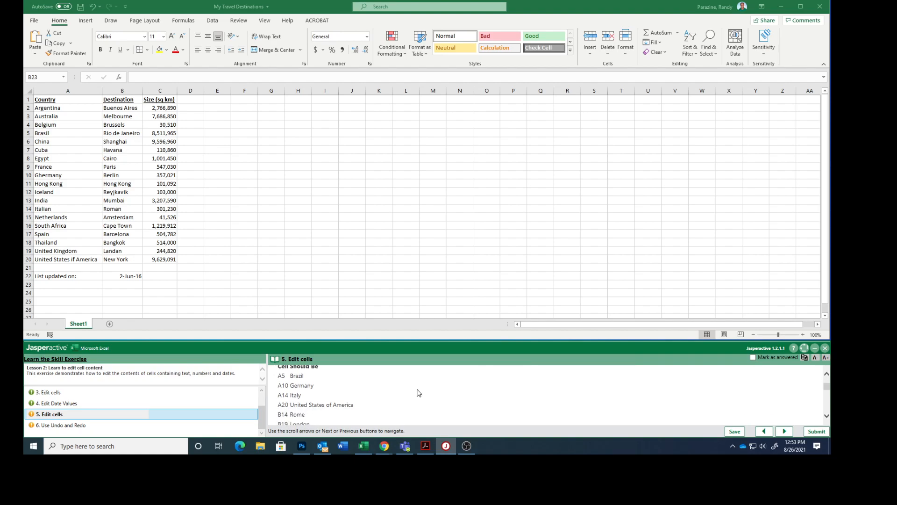
click(54, 134)
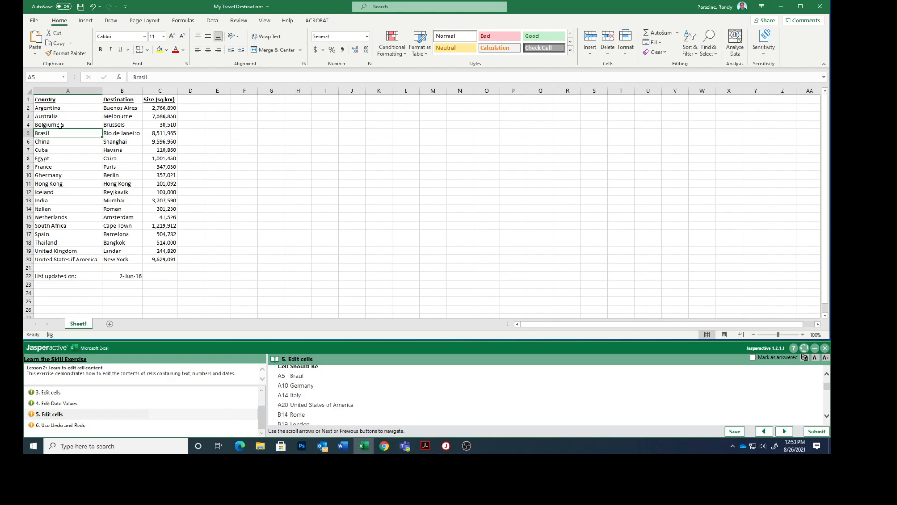
click(143, 78)
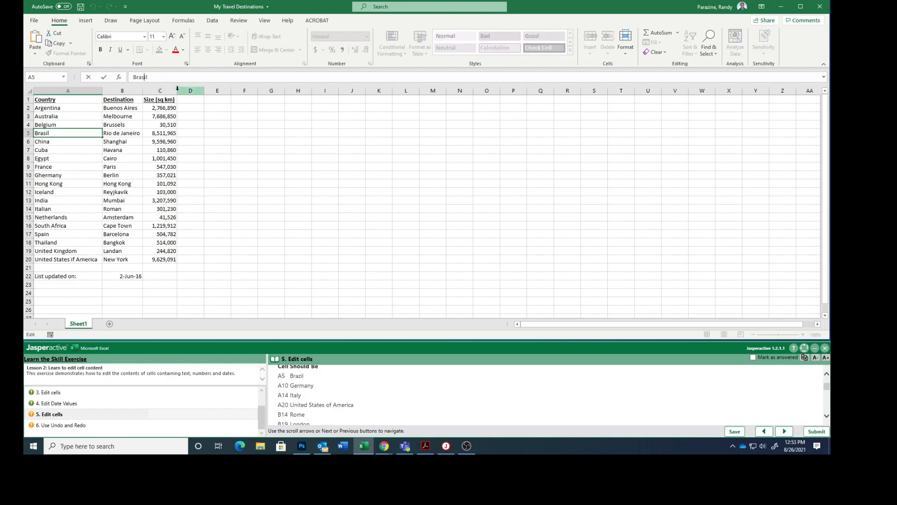
key(BackSpace)
text(z)
key(Return)
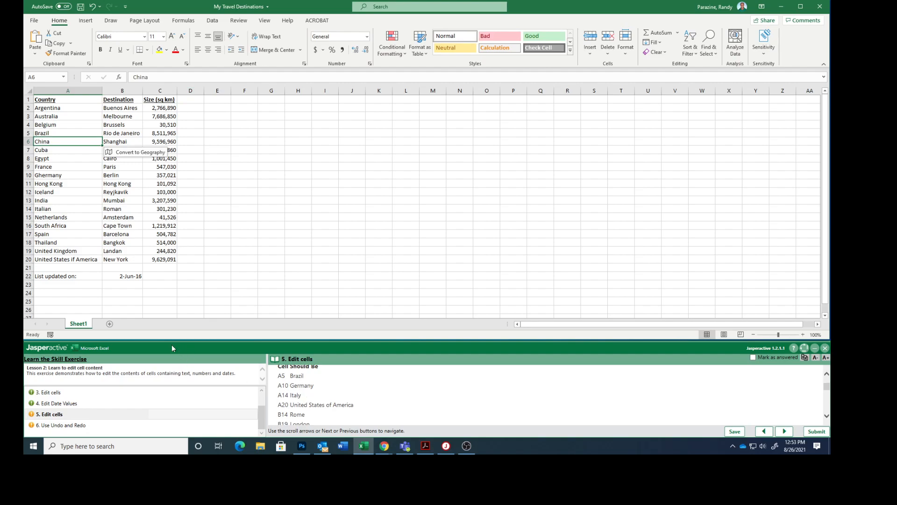
- Correct the country names in cell A10 to Germany and in cell A14 to Italy
click(137, 78)
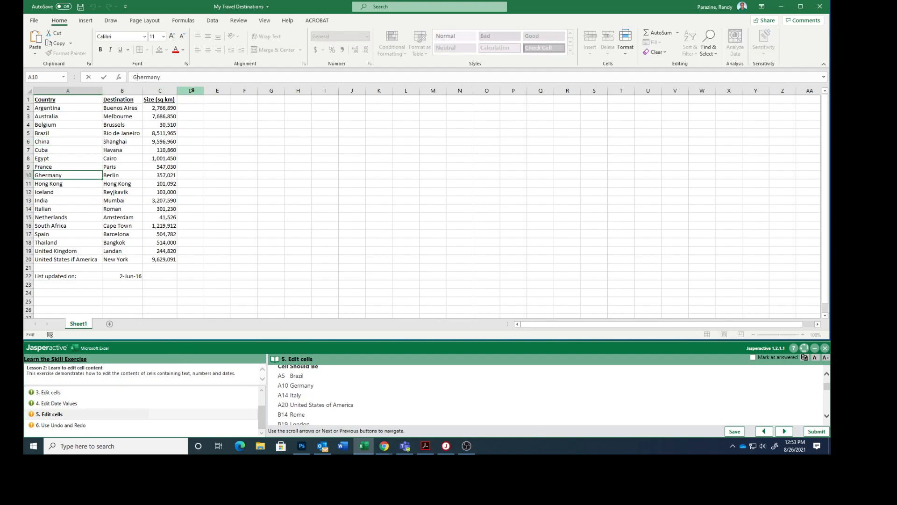
key(BackSpace)
key(Return)
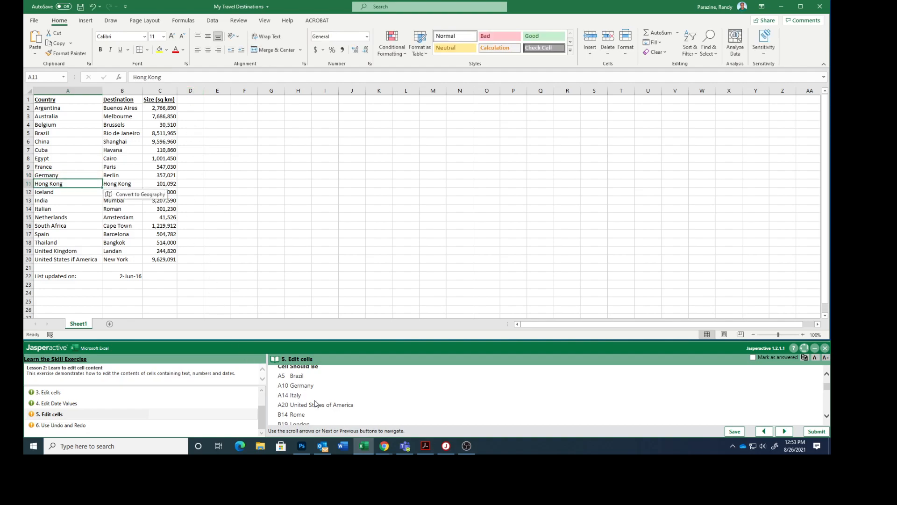
click(51, 211)
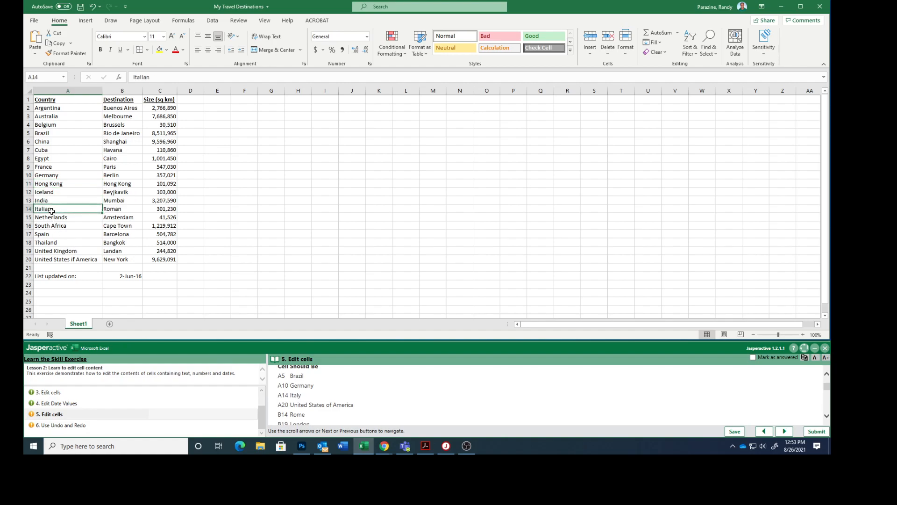
click(163, 78)
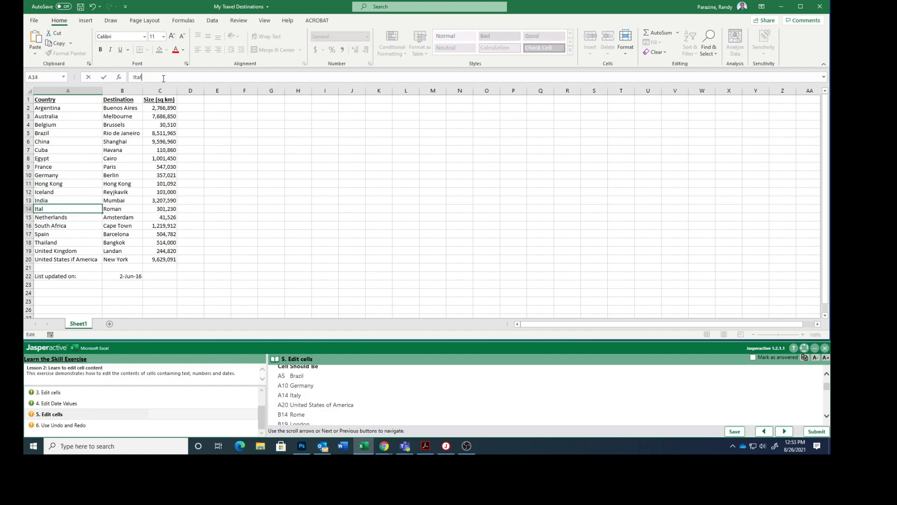
key(Return)
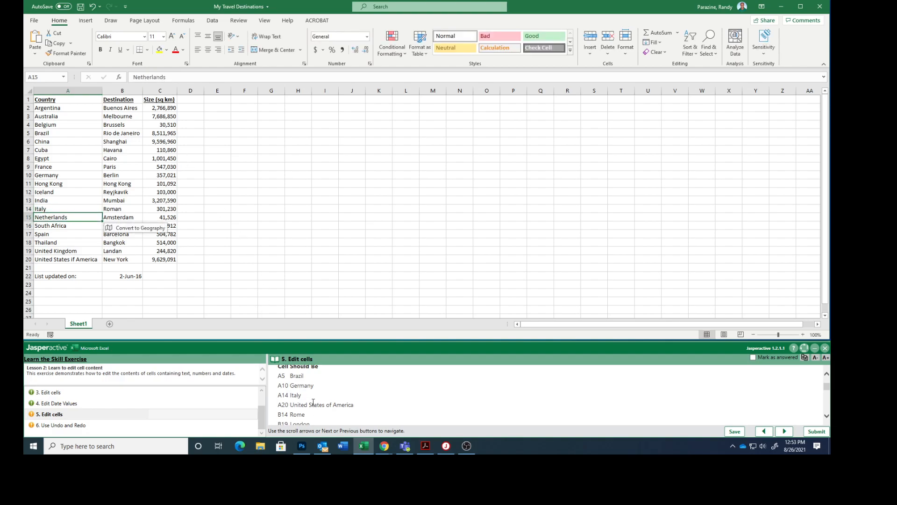
- Correct the country name in cell A20 to United States of America
click(69, 260)
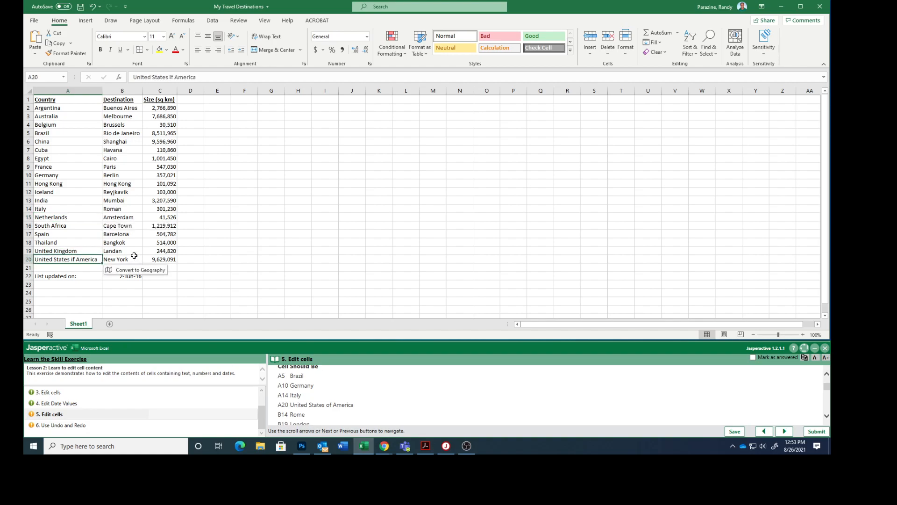
click(172, 77)
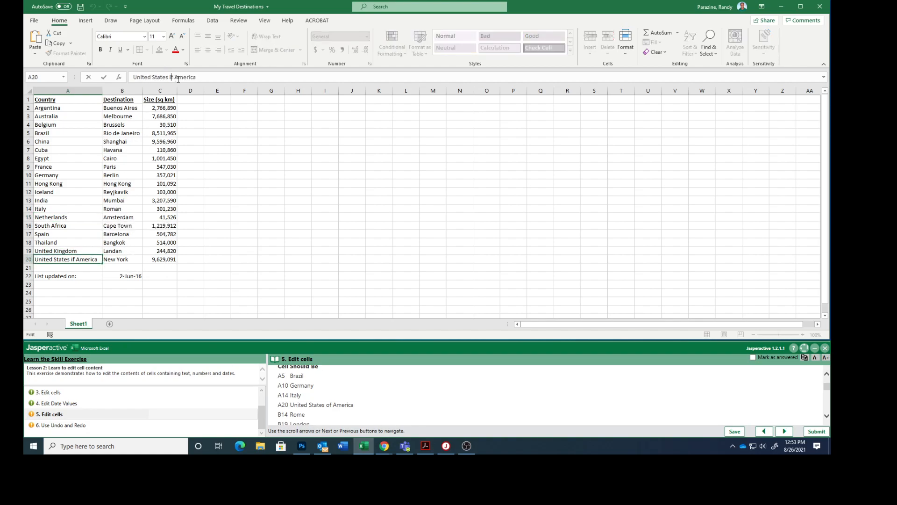
key(BackSpace)
text(o)
- Check the remaining corrections of task 5 and change Italy's destination in cell B14 to Rome
scroll(373, 404, down, 3)
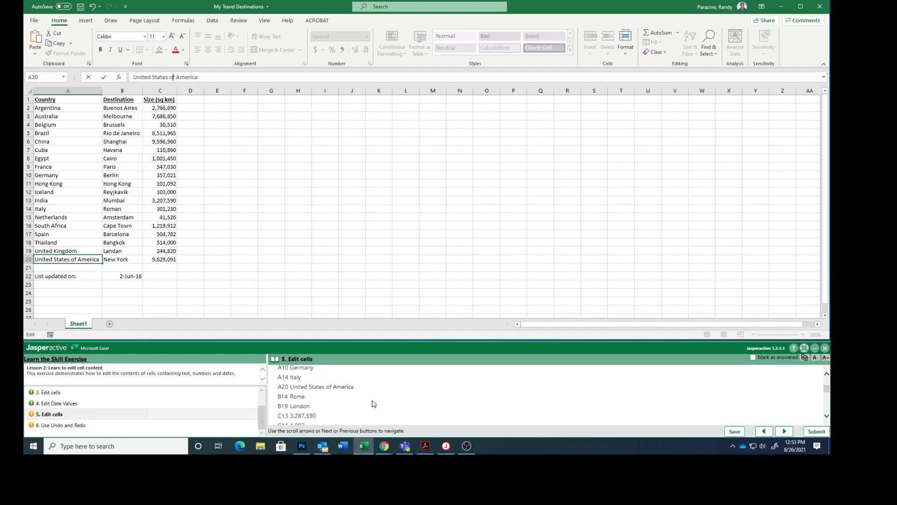
scroll(374, 404, down, 2)
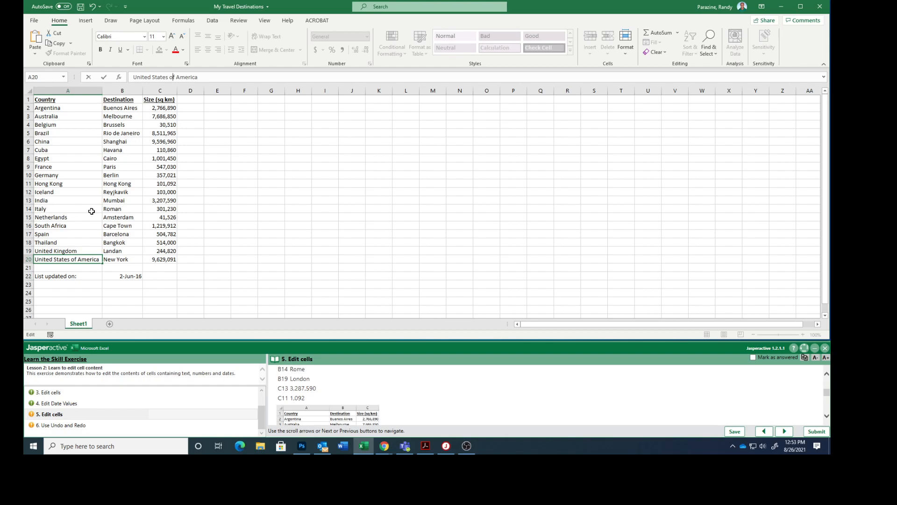
click(121, 209)
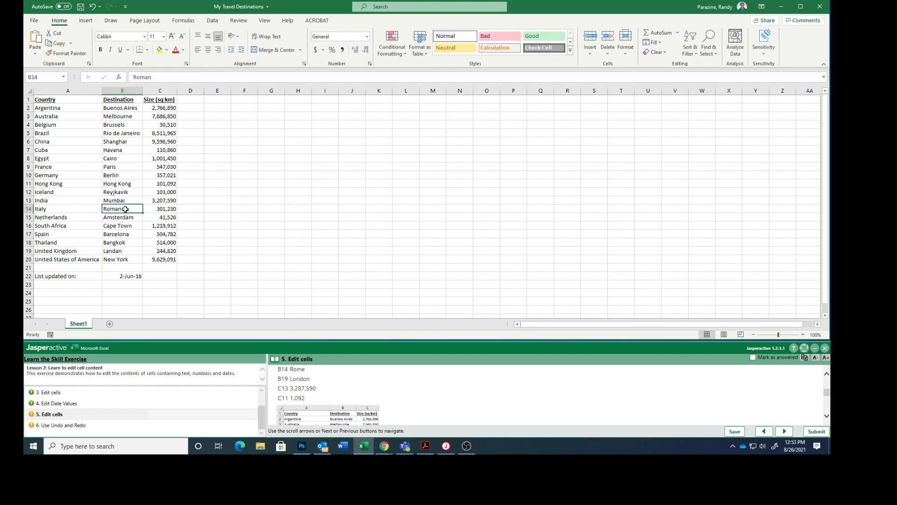
click(165, 78)
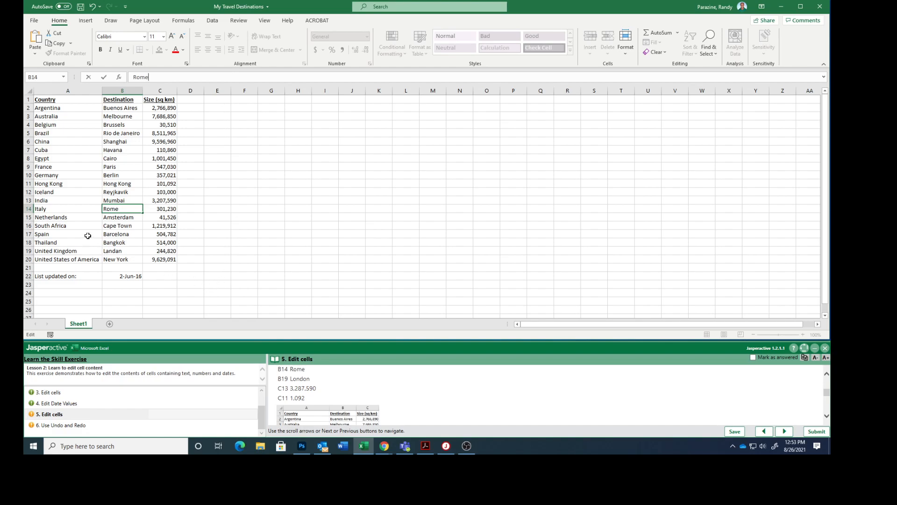
- Correct the United Kingdom's destination in cell B19 to London
click(121, 252)
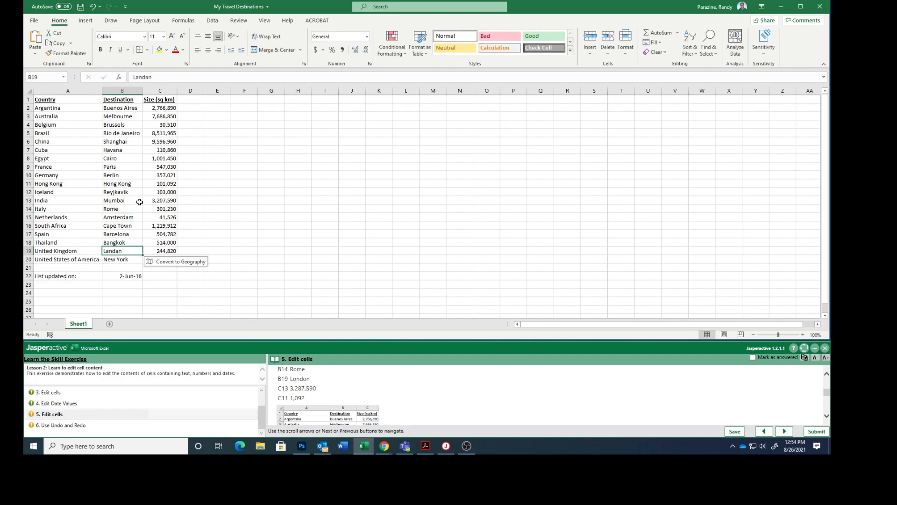
click(162, 75)
key(BackSpace)
key(BackSpace)
key(BackSpace)
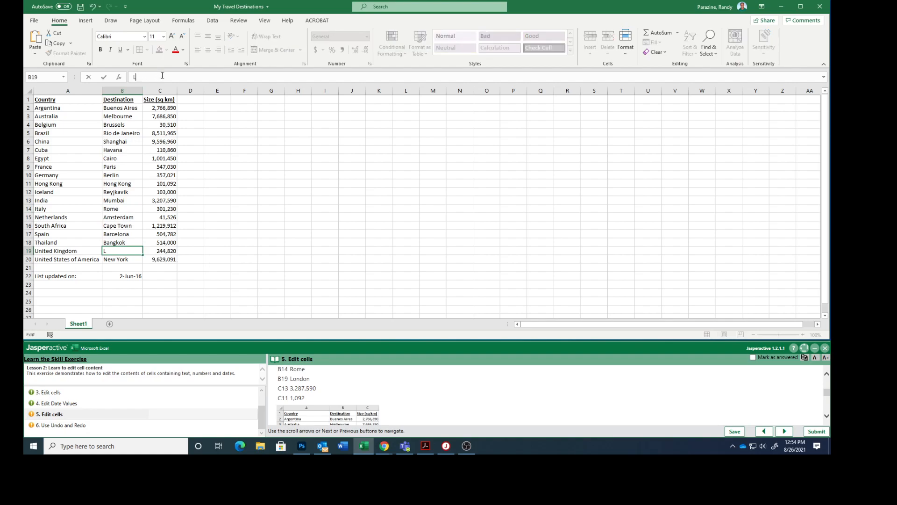
text(ondon)
key(Return)
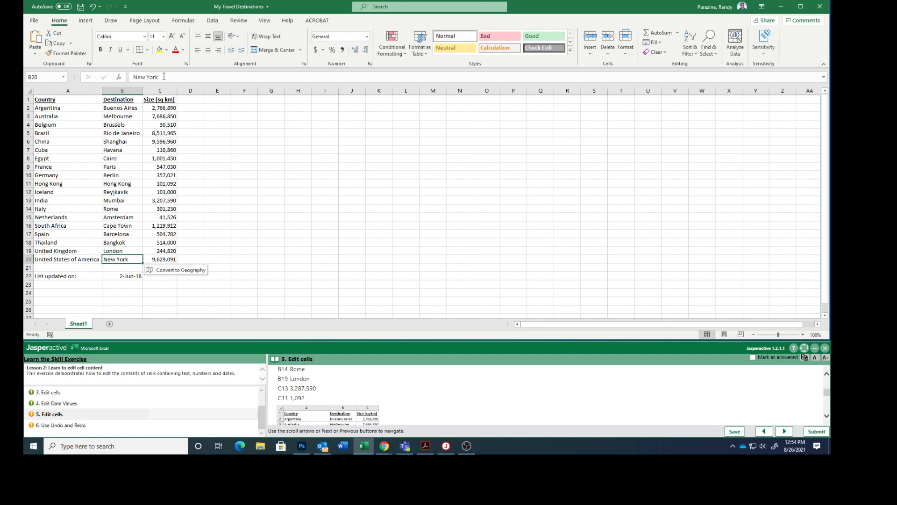
- Correct India's size in cell C13 to 3,287,590
click(160, 200)
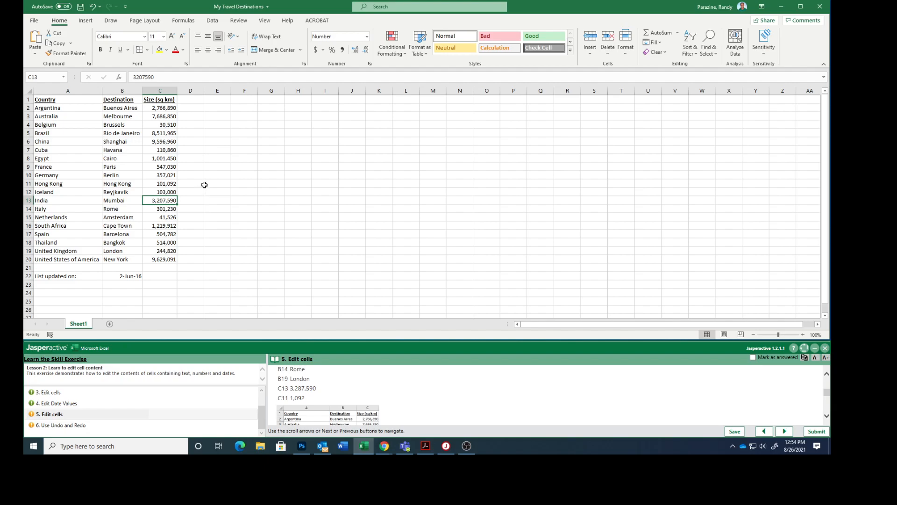
click(142, 77)
key(BackSpace)
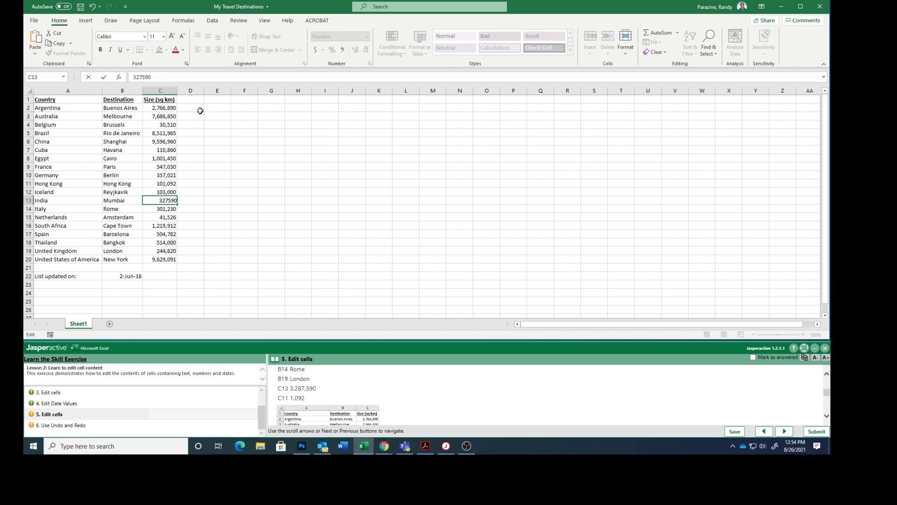
text(87)
key(Return)
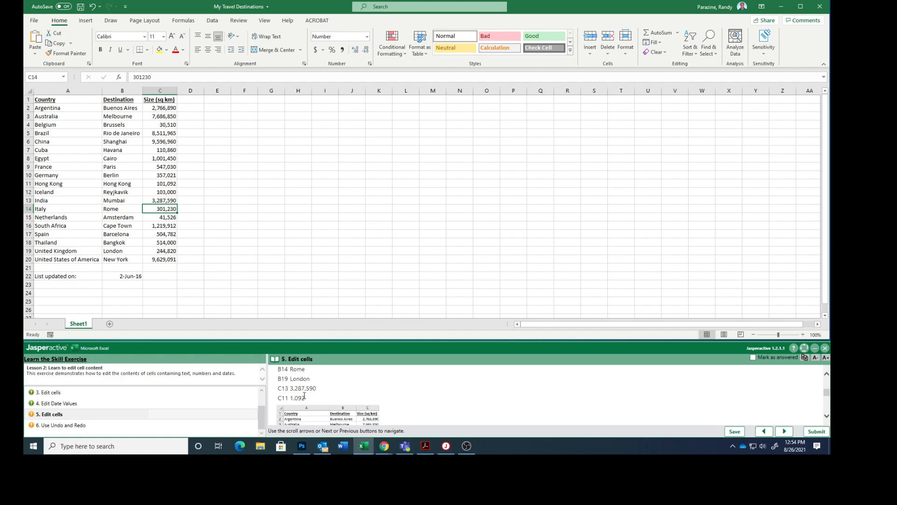
- Remove the extra leading digits from Hong Kong's size in cell C11 so it reads 1,092
click(160, 184)
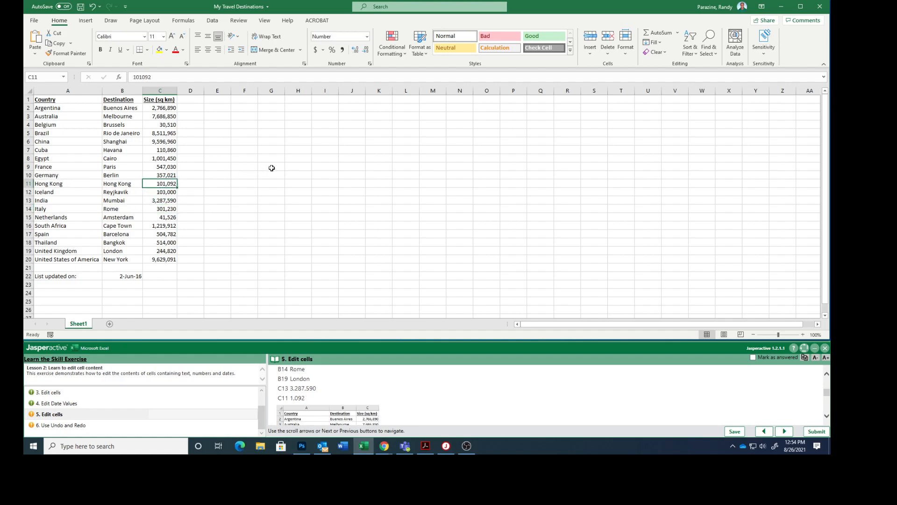
click(139, 77)
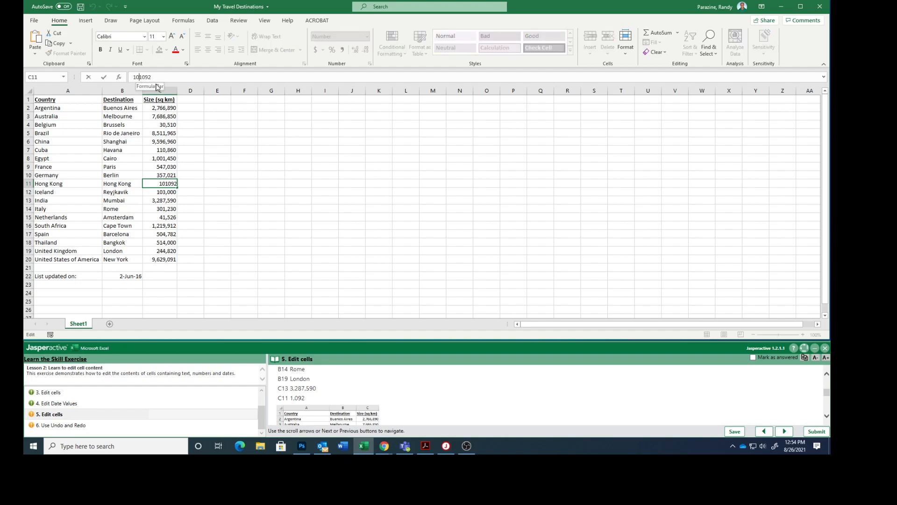
key(BackSpace)
key(BackSpace)
key(Return)
- Compare the worksheet with the enlarged reference picture of task 5, mark the task as answered and go to task 6
scroll(367, 408, down, 5)
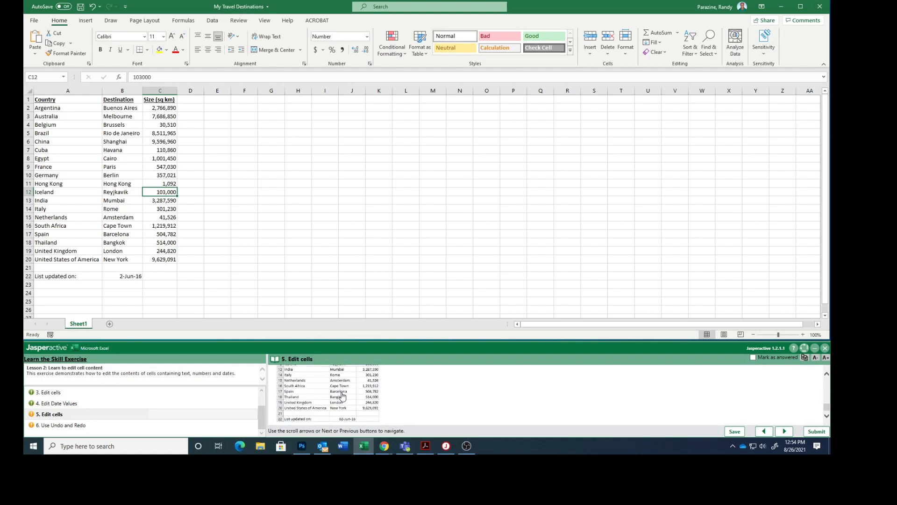
click(344, 396)
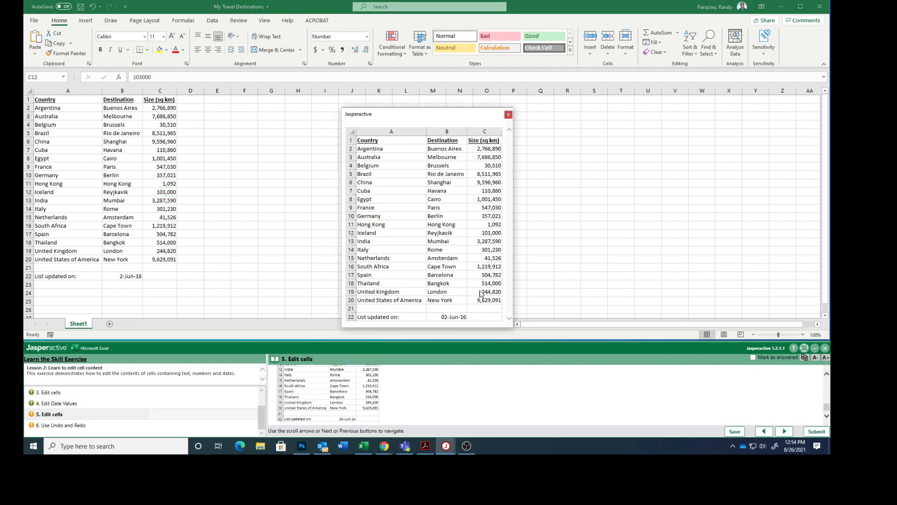
click(508, 115)
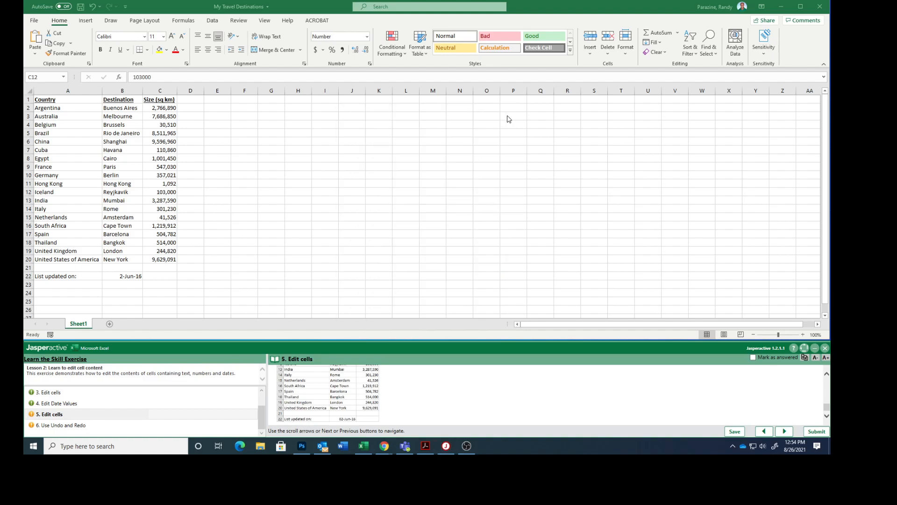
click(753, 358)
click(784, 431)
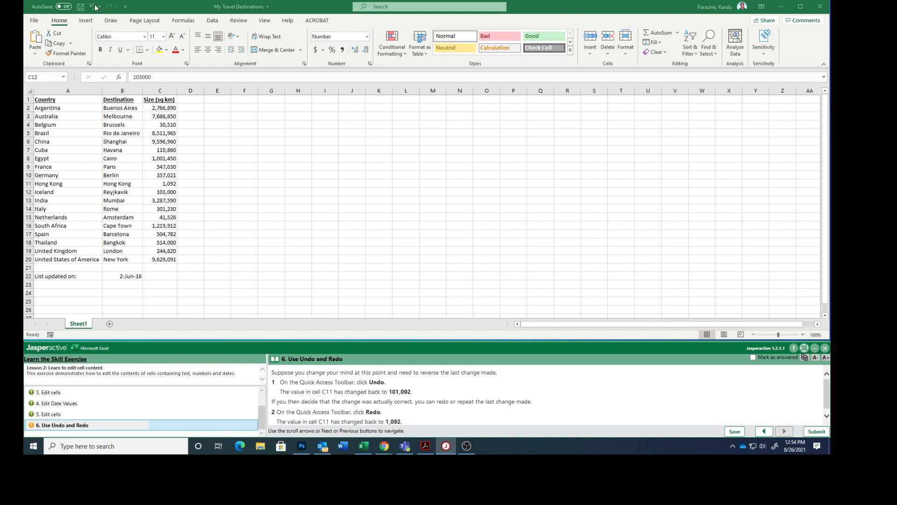
- Undo the last change to Hong Kong's size in cell C11 and redo it, as task 6 asks
click(248, 146)
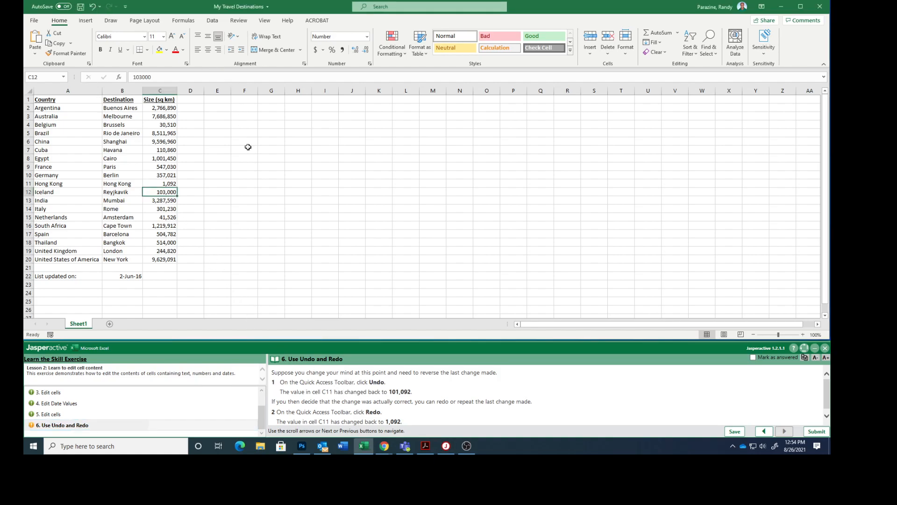
click(92, 7)
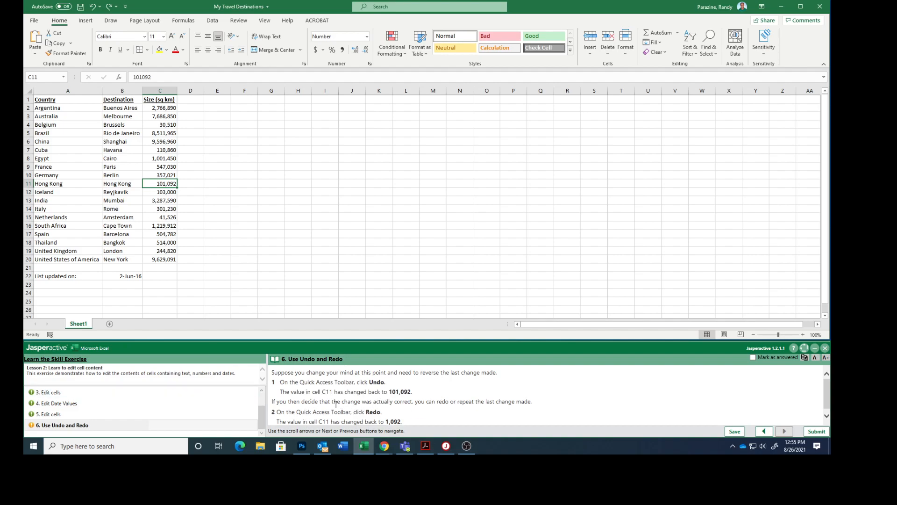
scroll(306, 410, down, 1)
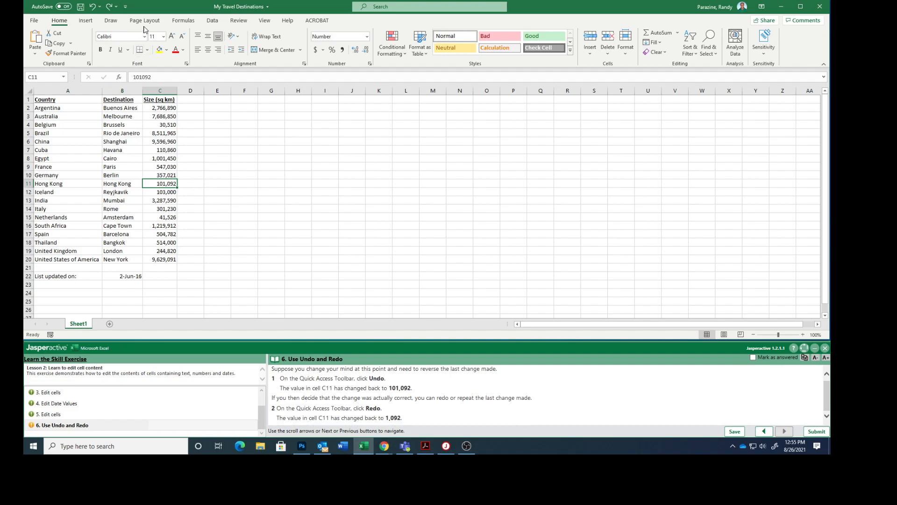
click(109, 6)
- Mark task 6 as answered and submit the exercise results for scoring
click(753, 358)
click(815, 432)
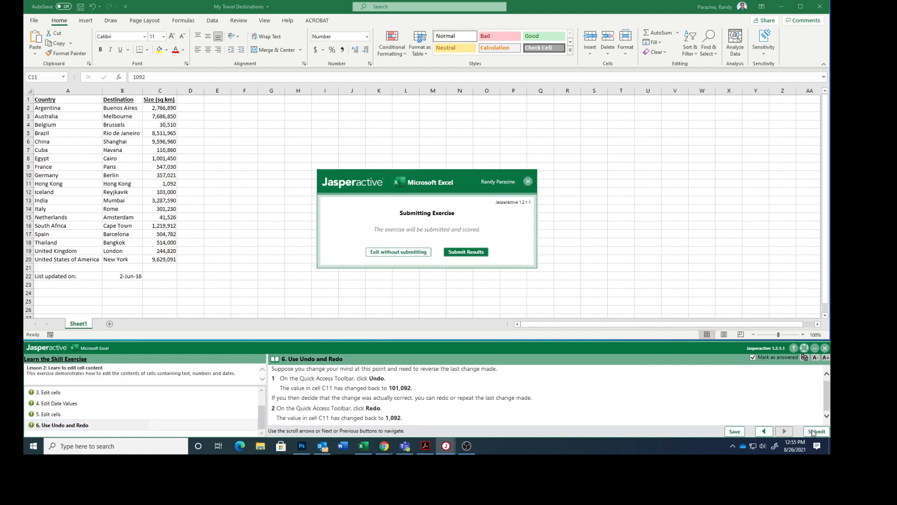
click(462, 254)
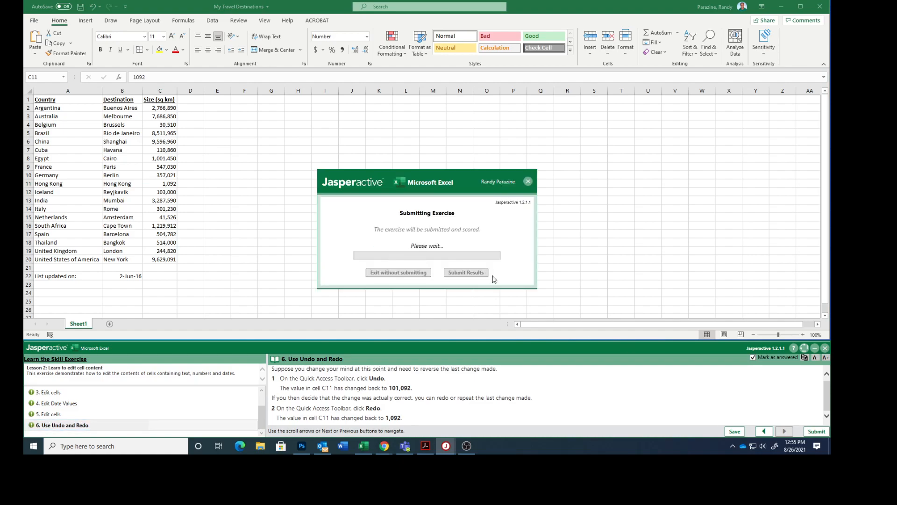